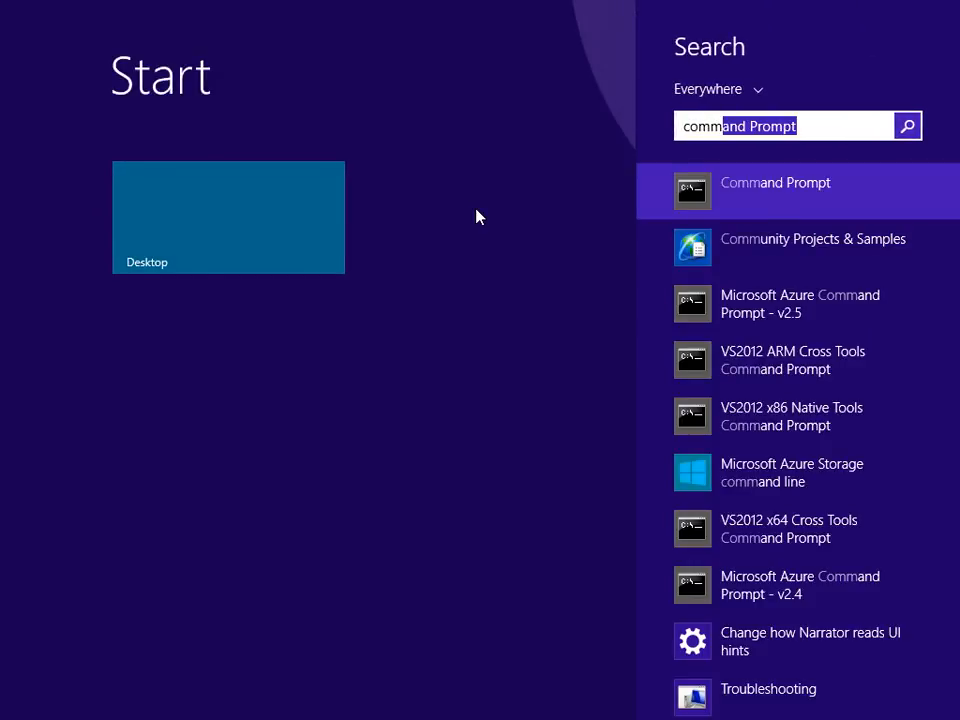
Open Command Prompt, then copy the full path of the ControlFlowStart folder from File Explorer.
key("Return")
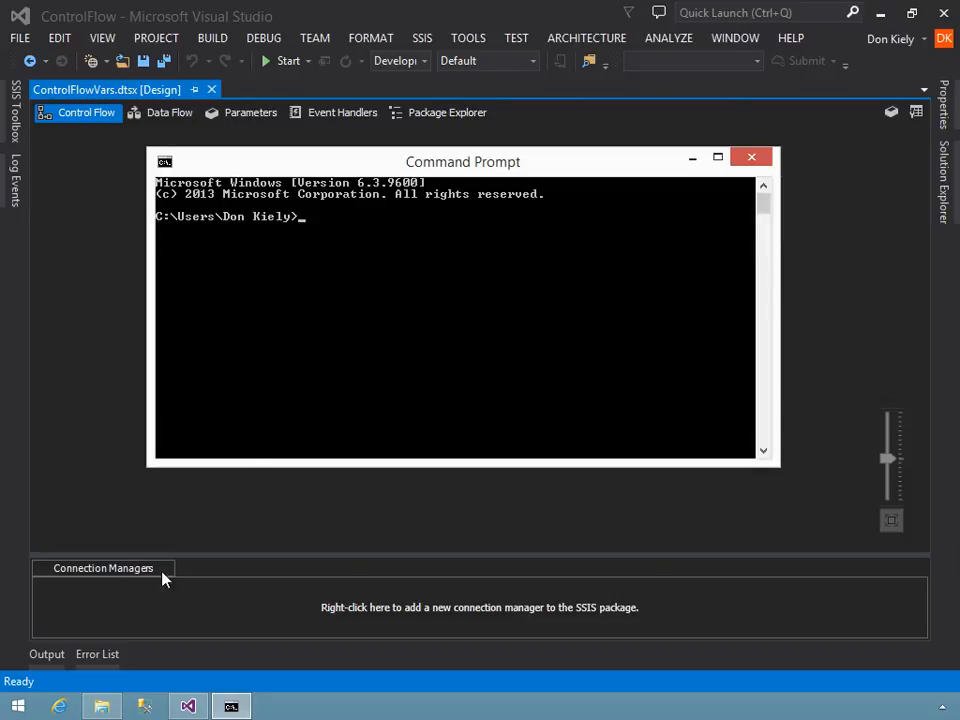
left_click(101, 706)
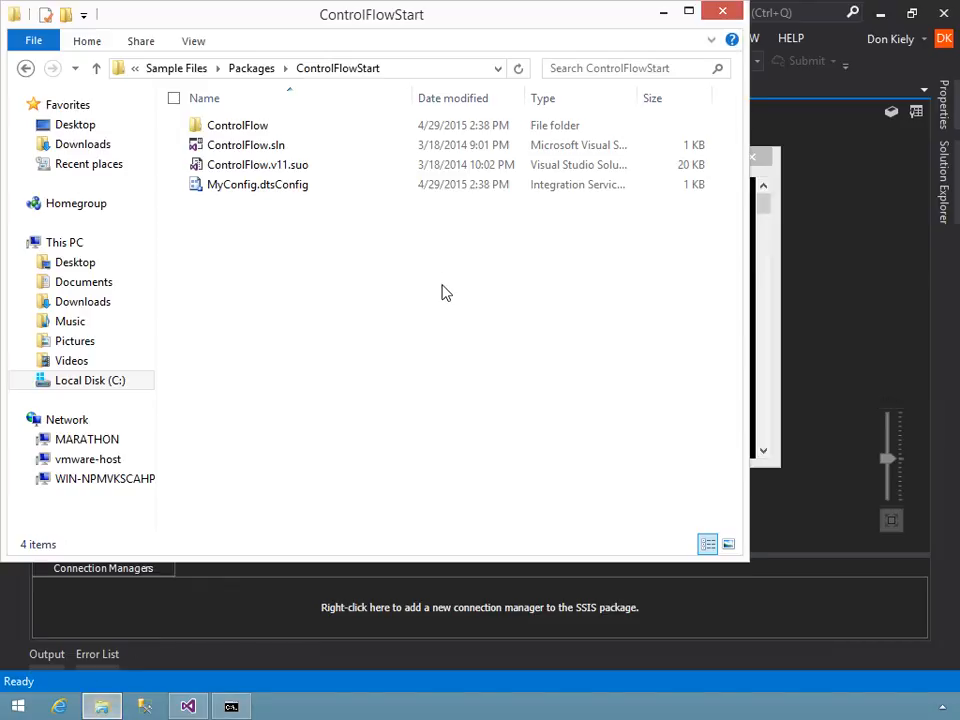
left_click(418, 69)
right_click(334, 76)
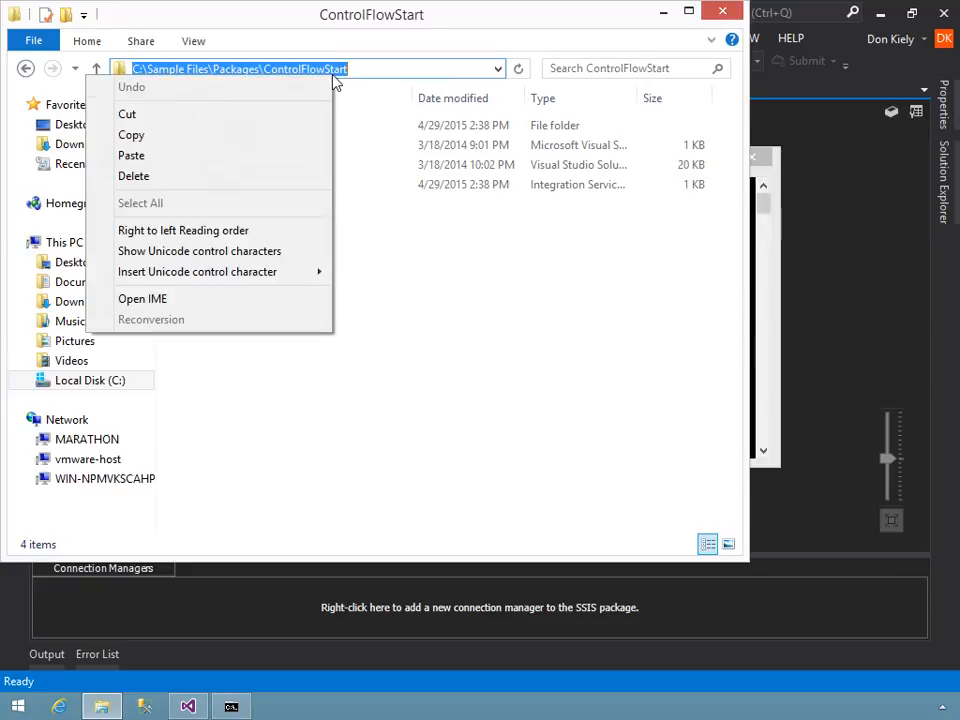
left_click(178, 135)
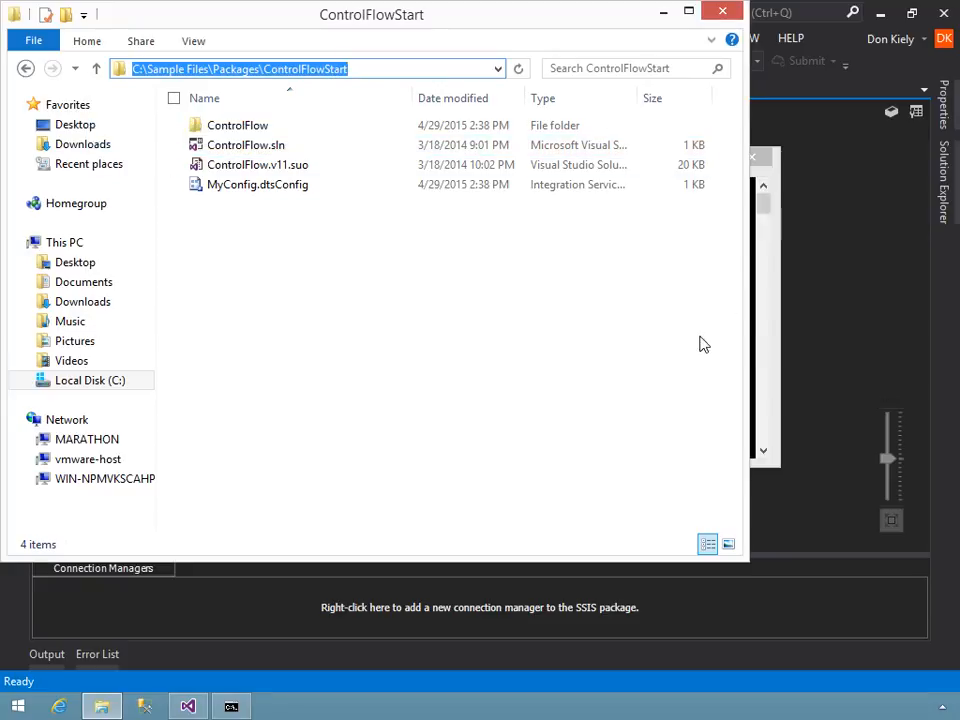
In Command Prompt, enter the beginning of the variable definition: SET SSISConfigPath = followed by an opening double quote.
left_click(772, 190)
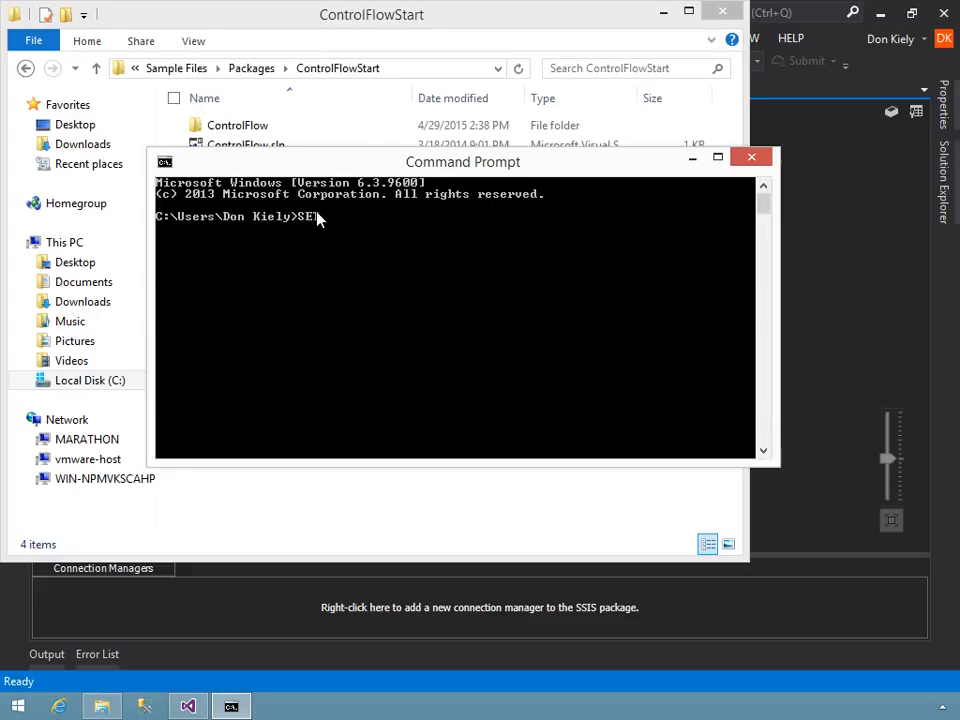
type("SSISconfi")
key("BackSpace")
key("BackSpace")
key("BackSpace")
key("BackSpace")
key("BackSpace")
type("ConfigPath")
type("= \"")
Paste the copied folder path as the variable's value, append \MyConfig.dtsConfig inside the closing quote, and run the SET command.
left_click(167, 162)
mouse_move(130, 322)
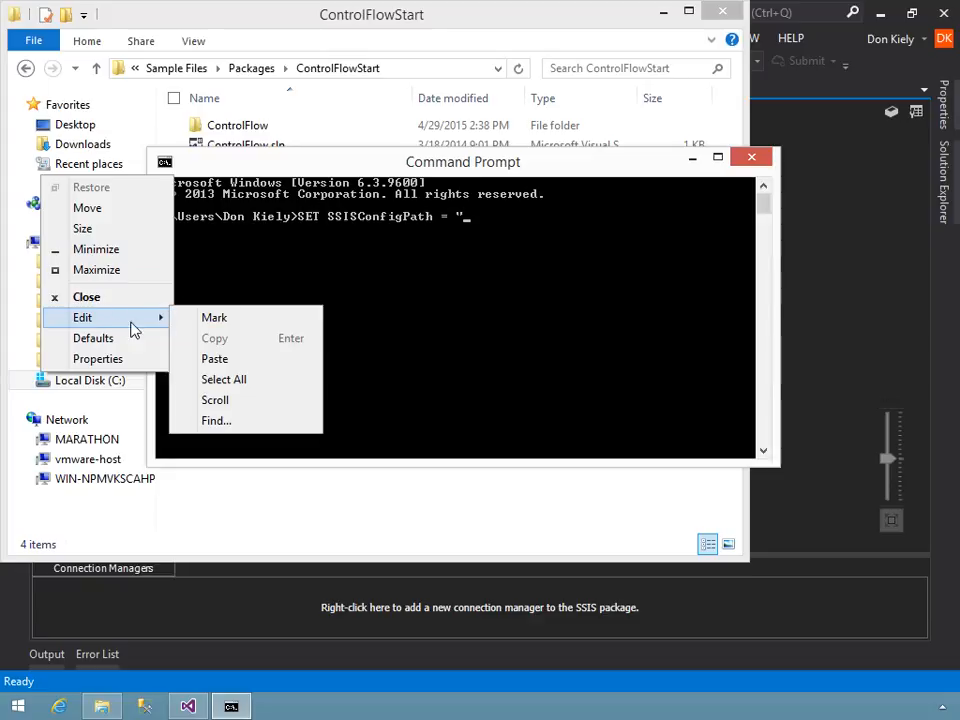
left_click(200, 359)
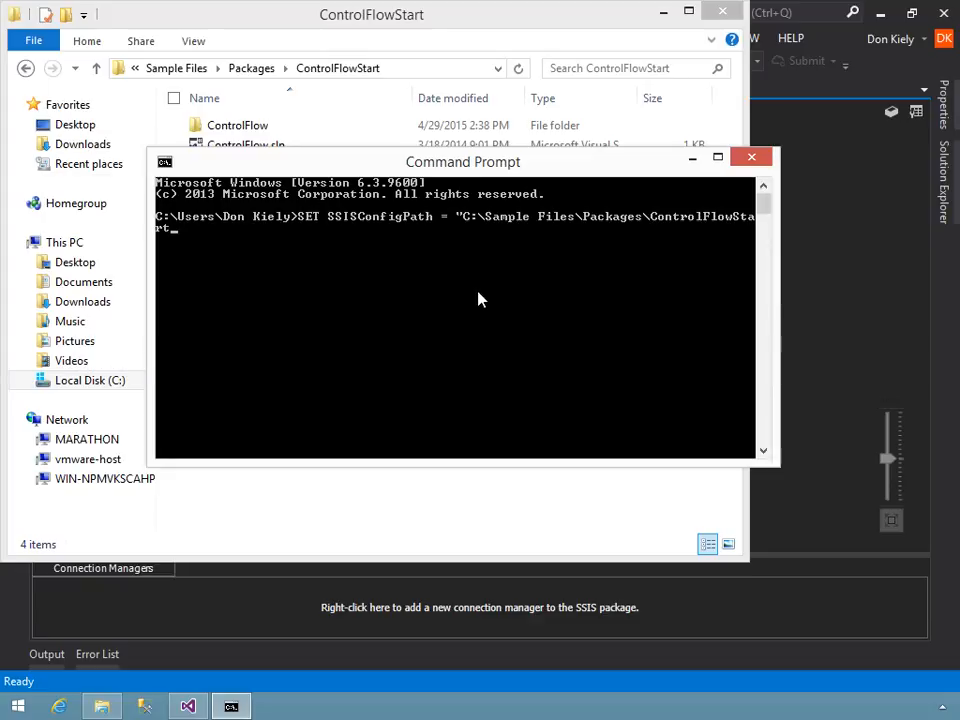
type("\"")
type("\\")
type("MyConfig")
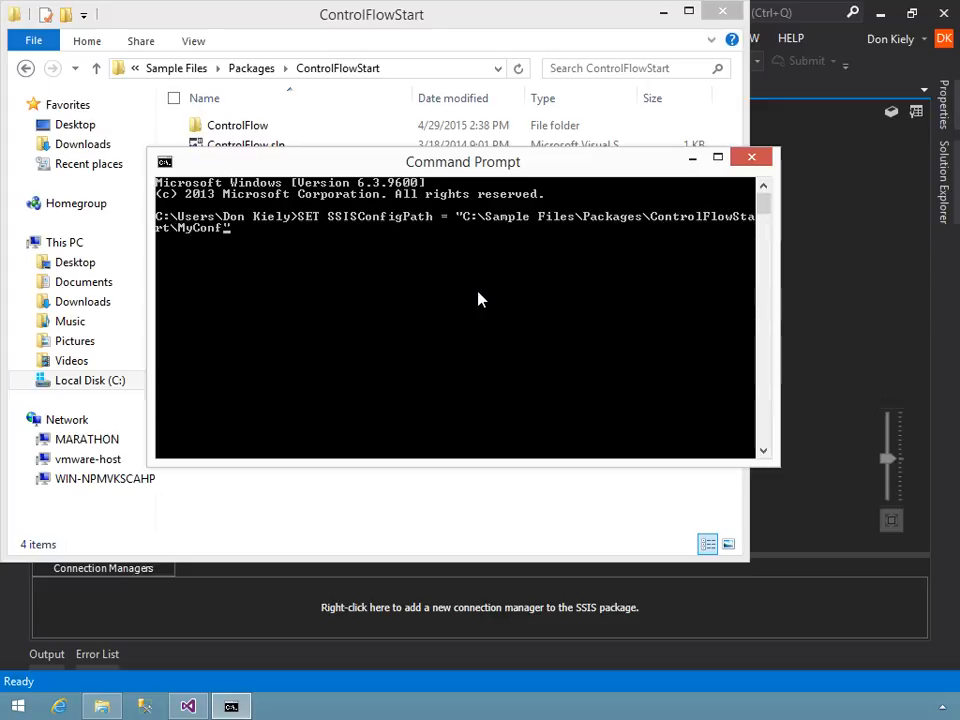
type(".dtsConfi")
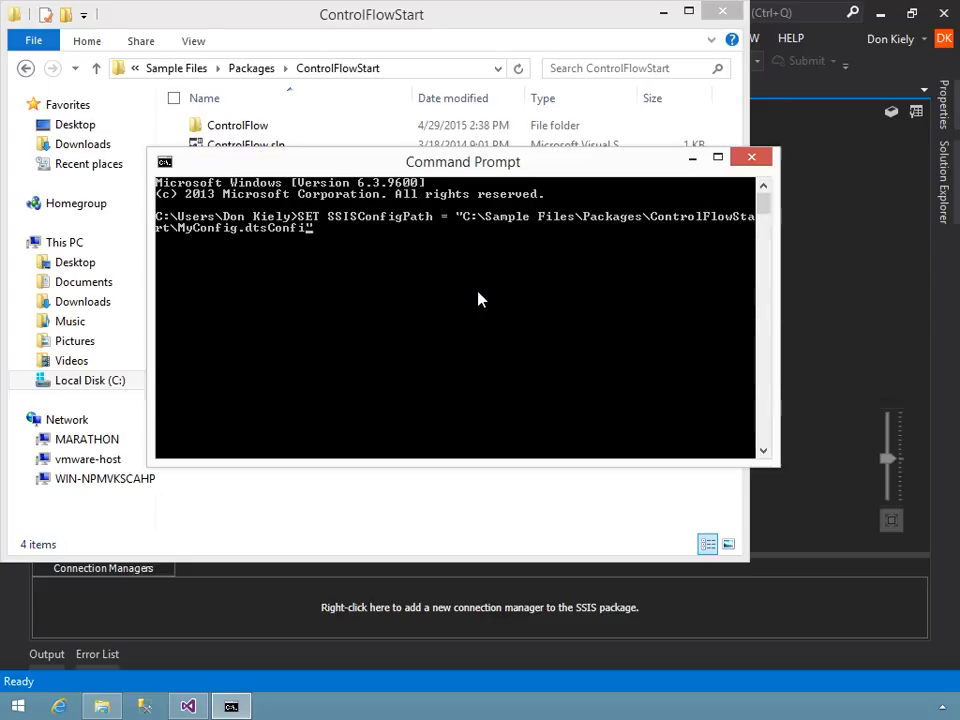
type("g")
key("Return")
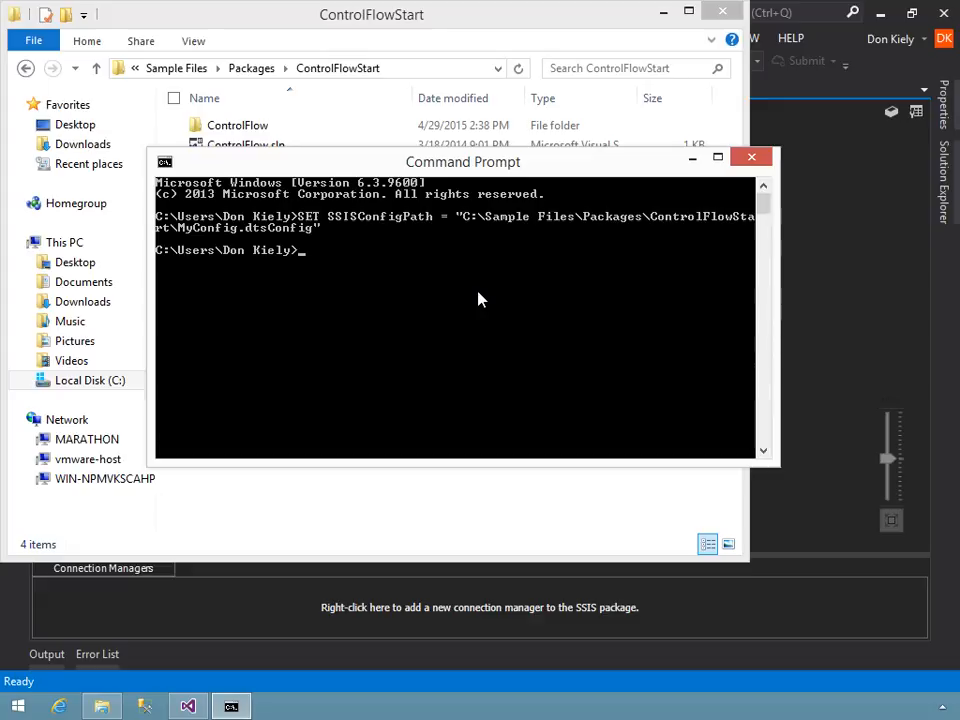
List the environment variables with SET to check the SSISConfigPath entry, and switch back to Visual Studio.
type("SET")
key("Return")
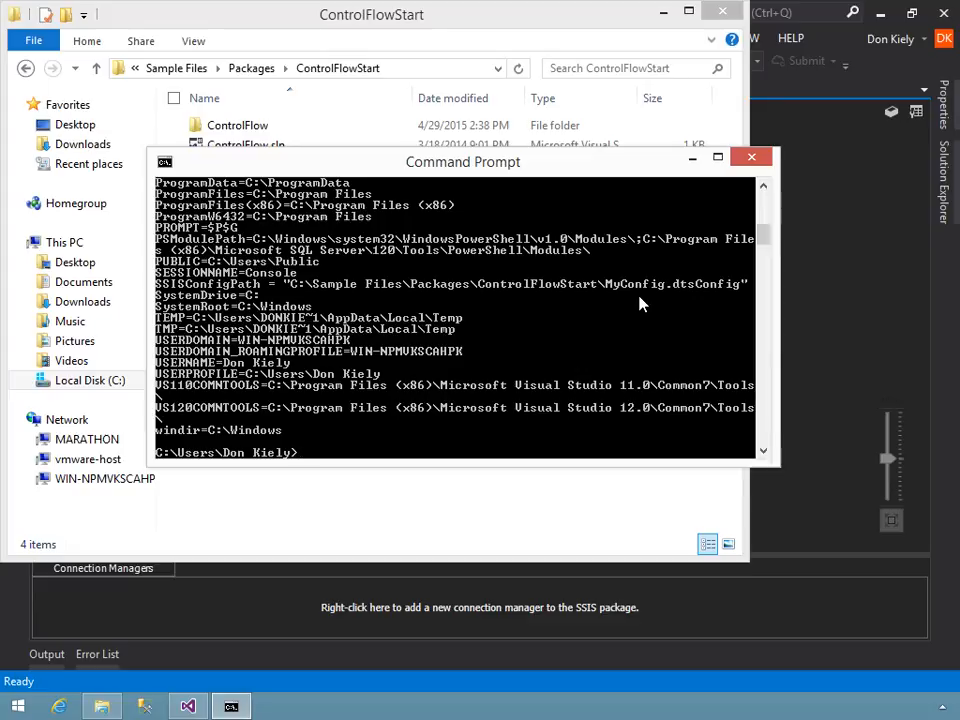
left_click(804, 287)
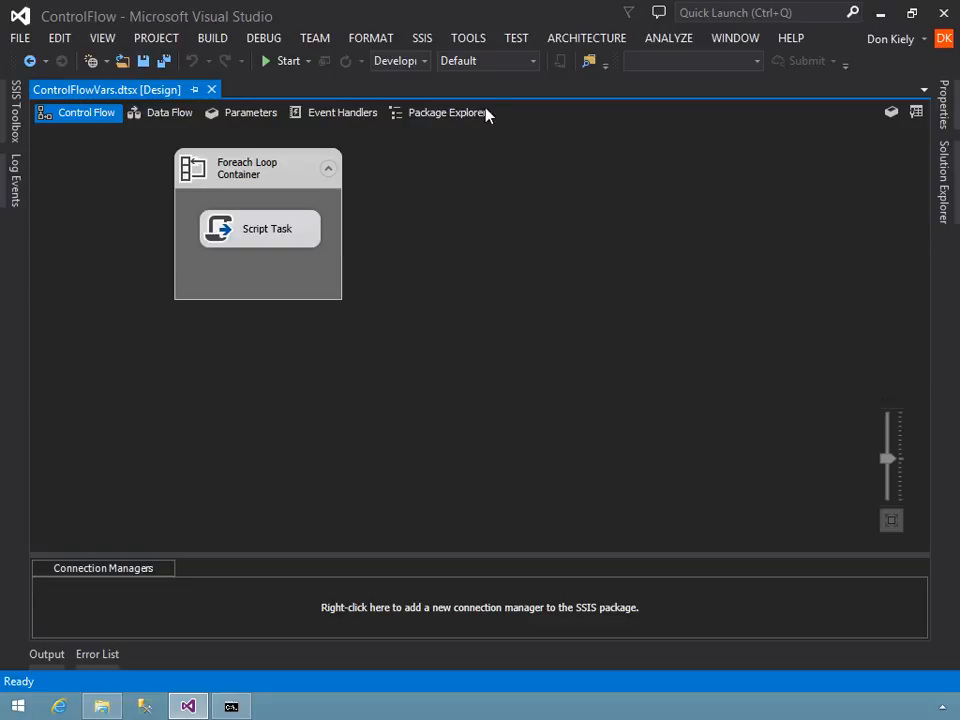
Open Loop Configuration for editing from the SSIS package configurations and proceed to the wizard's configuration type page.
left_click(422, 38)
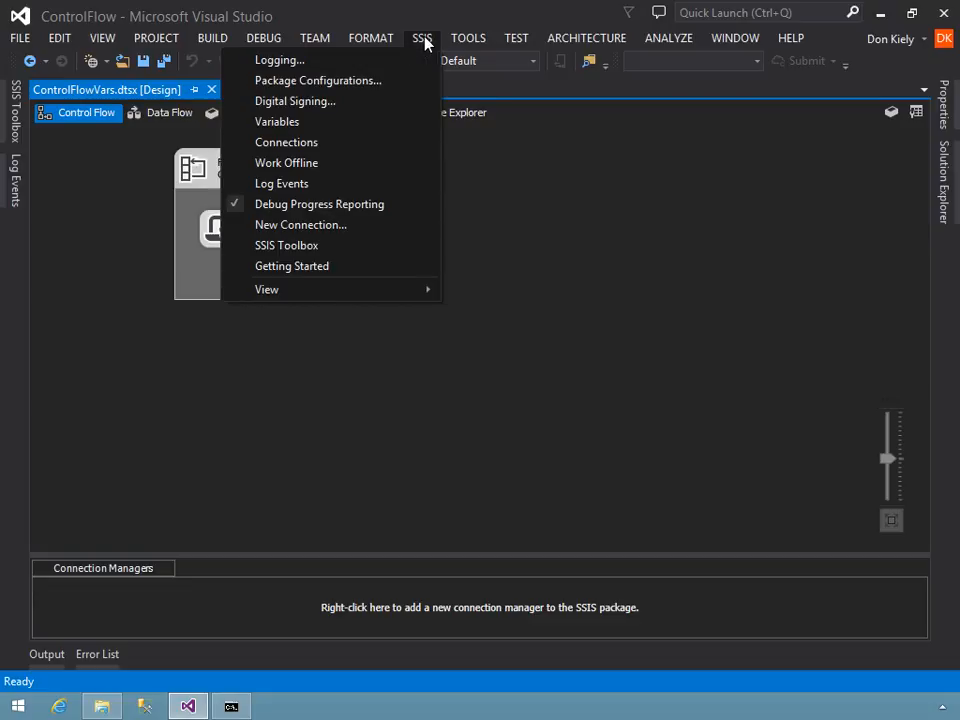
left_click(245, 86)
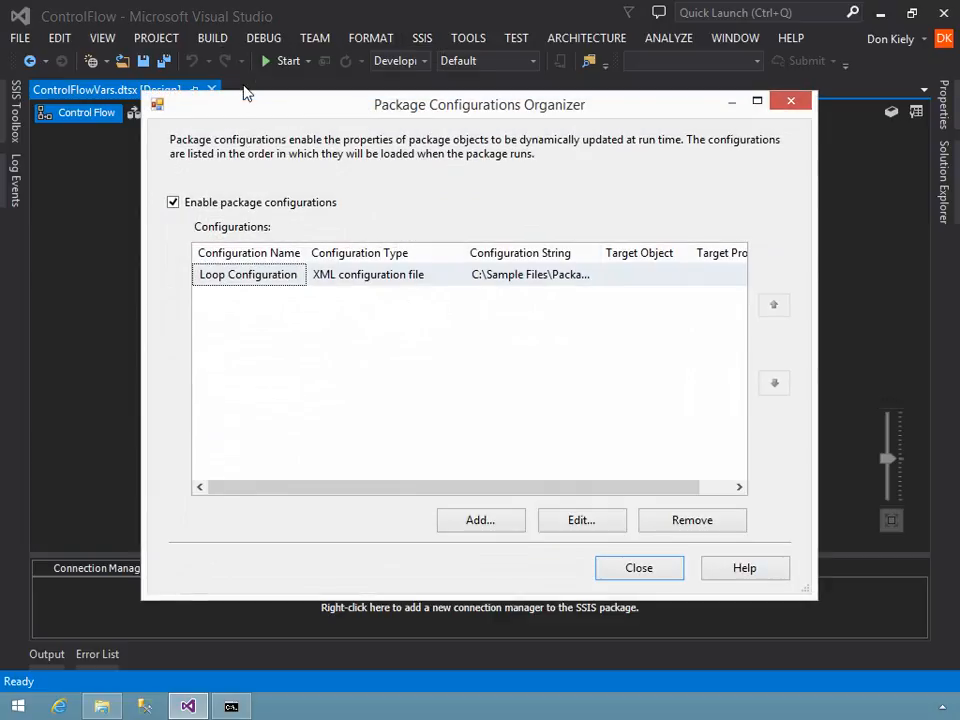
left_click(588, 522)
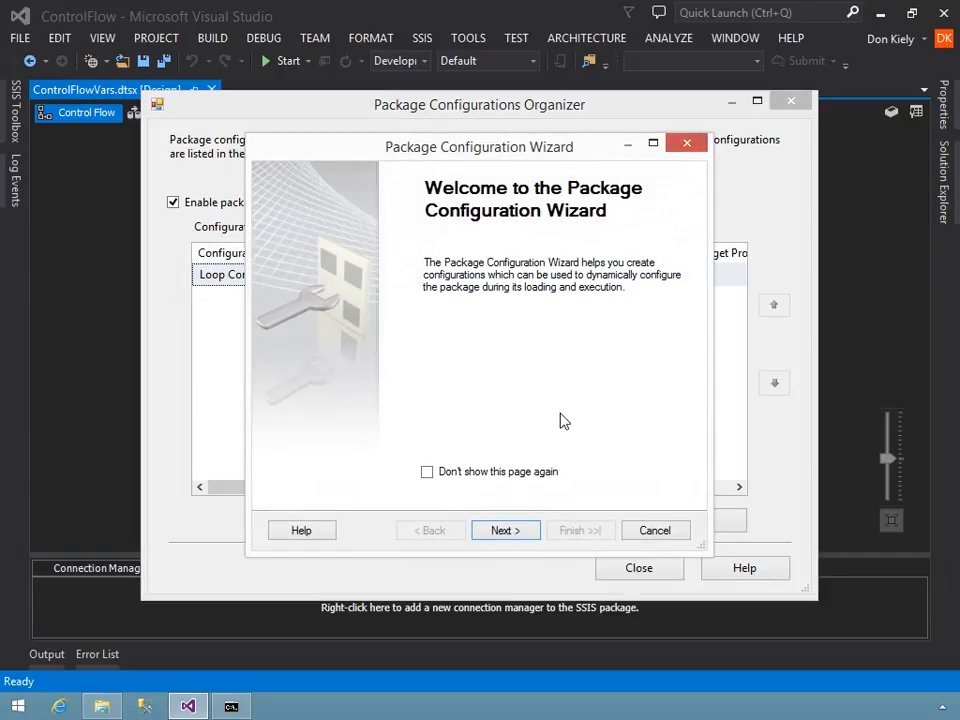
left_click(503, 531)
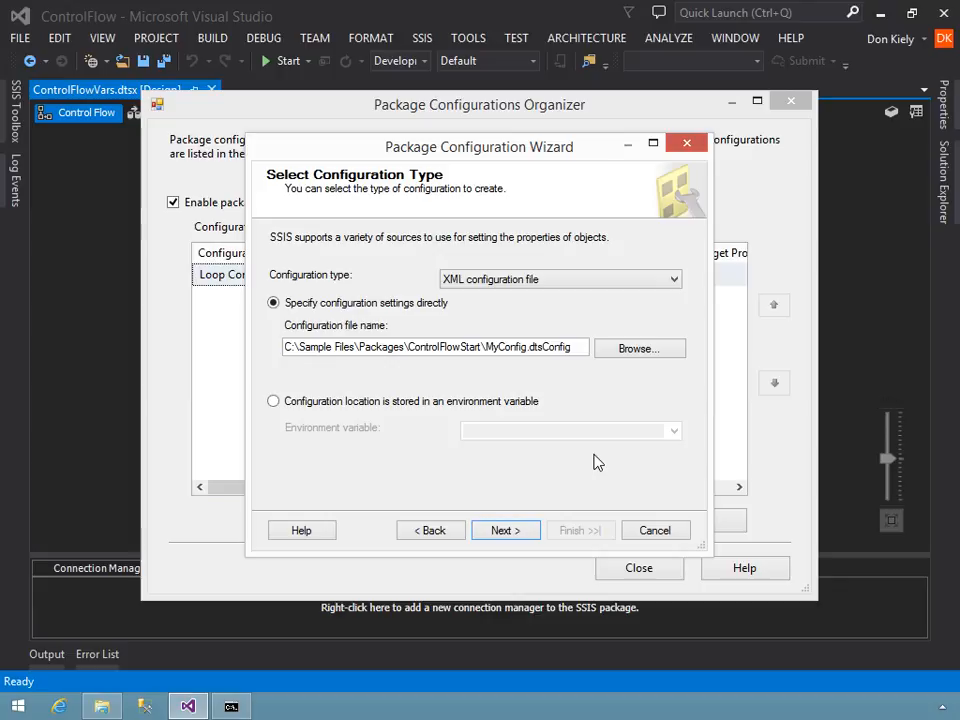
Have Loop Configuration take its file location from the environment variable SSISConfigPath, then finish the wizard and close the organizer.
left_click(418, 410)
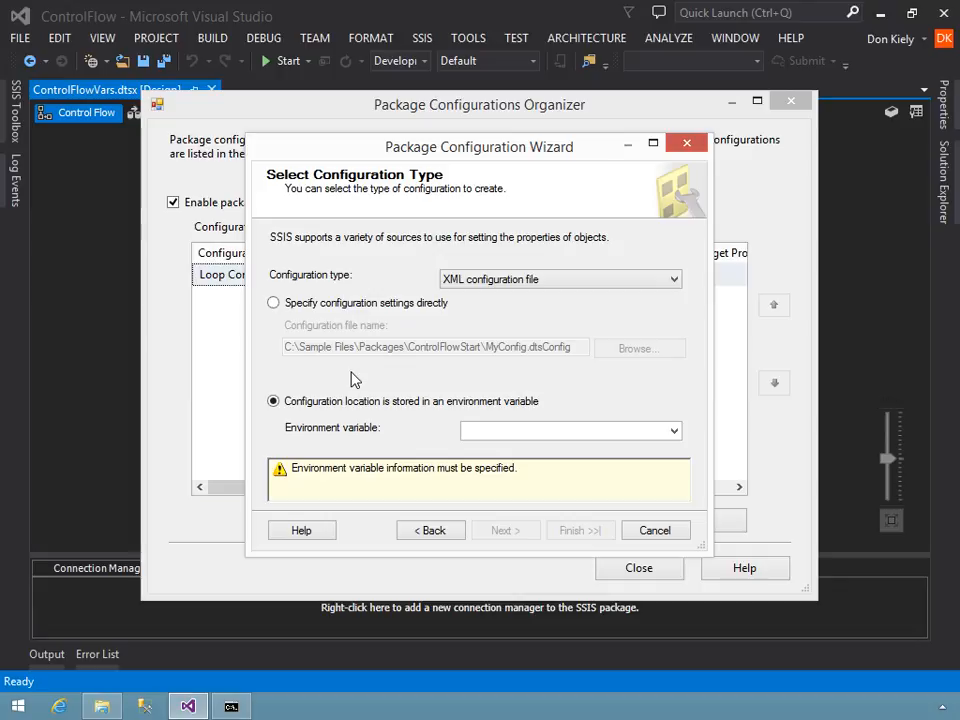
left_click(673, 430)
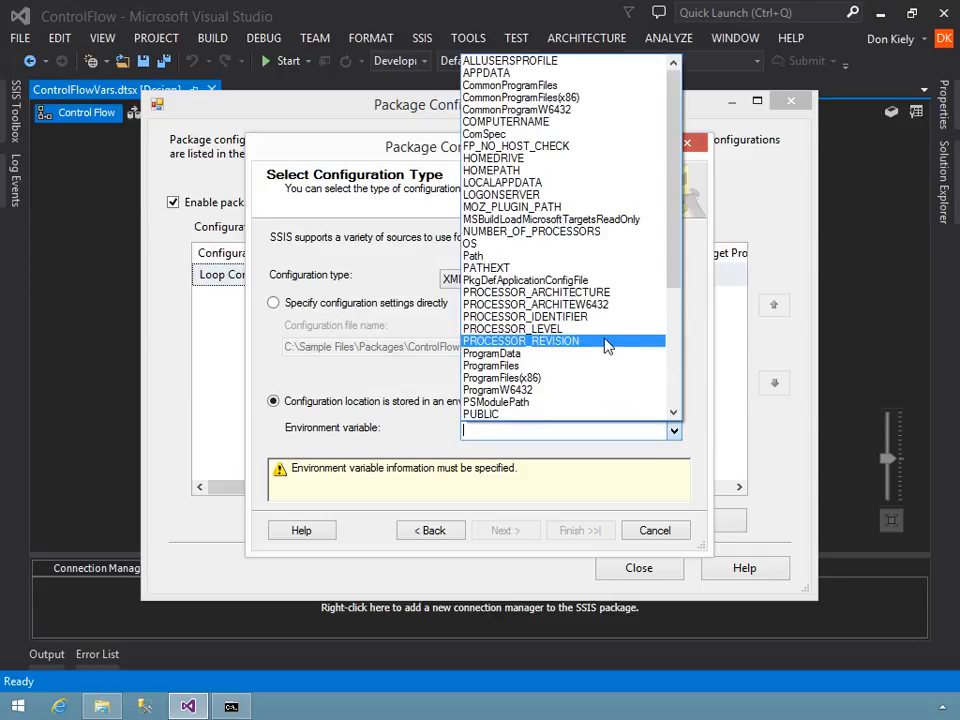
scroll(603, 345, "down", 5)
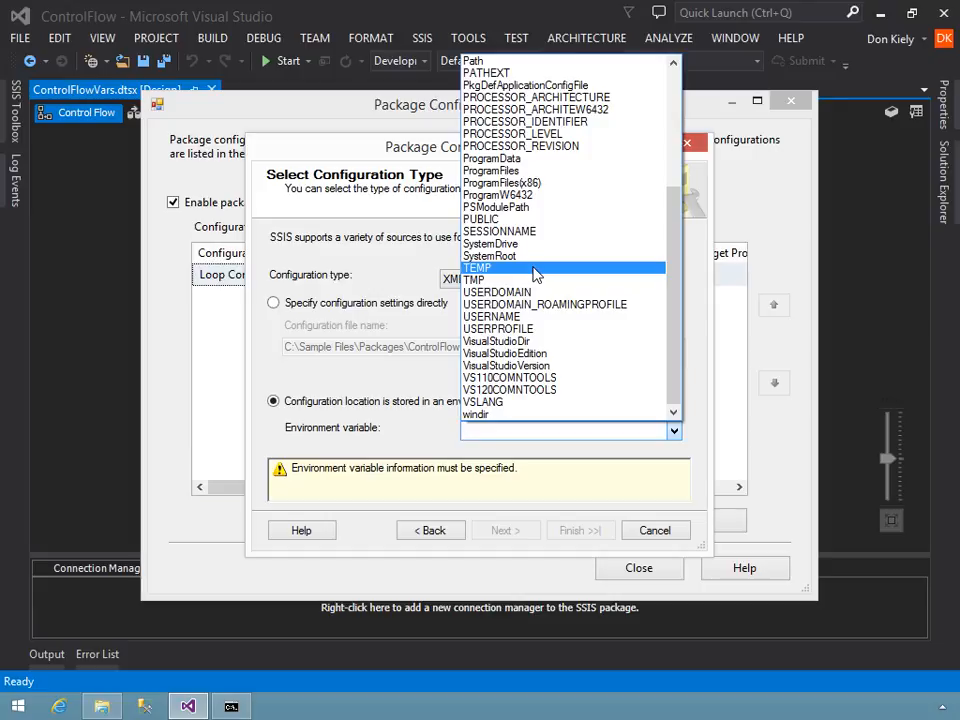
left_click(484, 431)
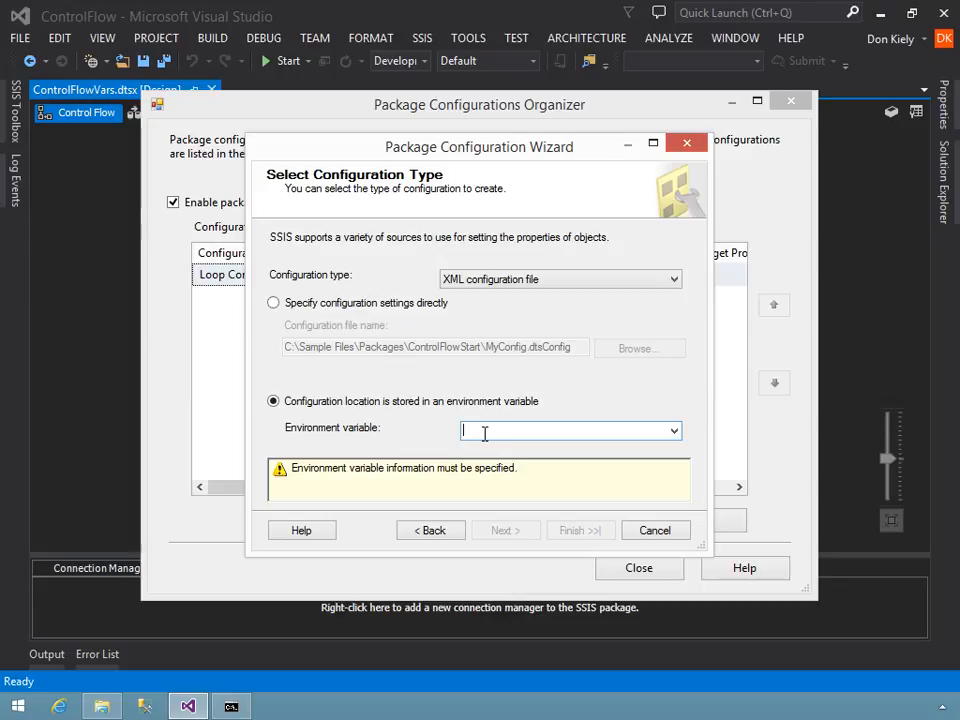
type("SSI")
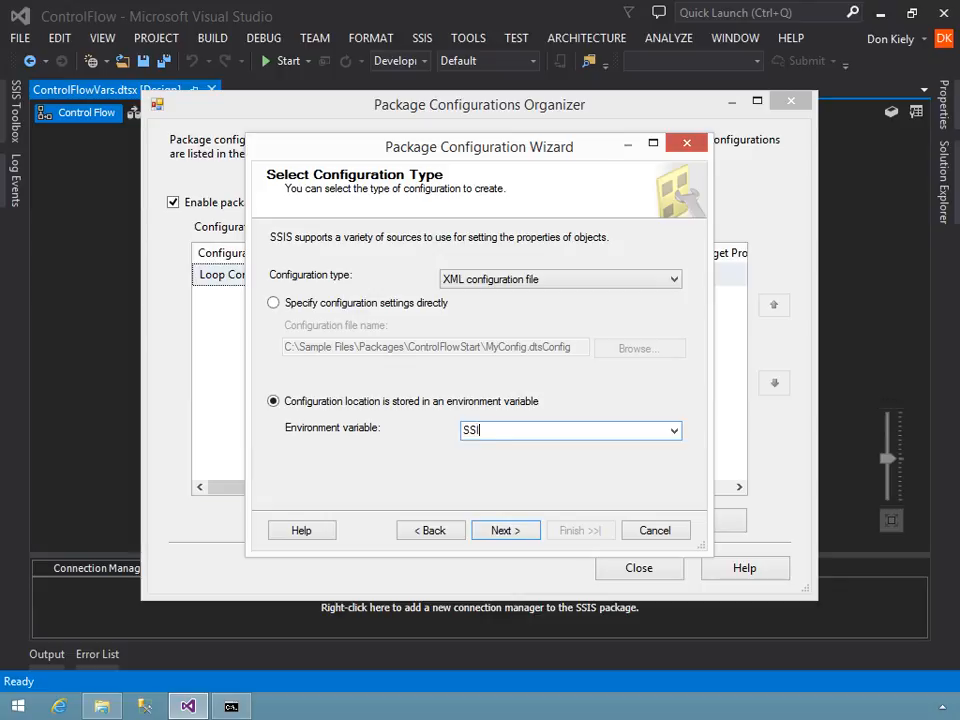
type("SConfigPath")
left_click(503, 531)
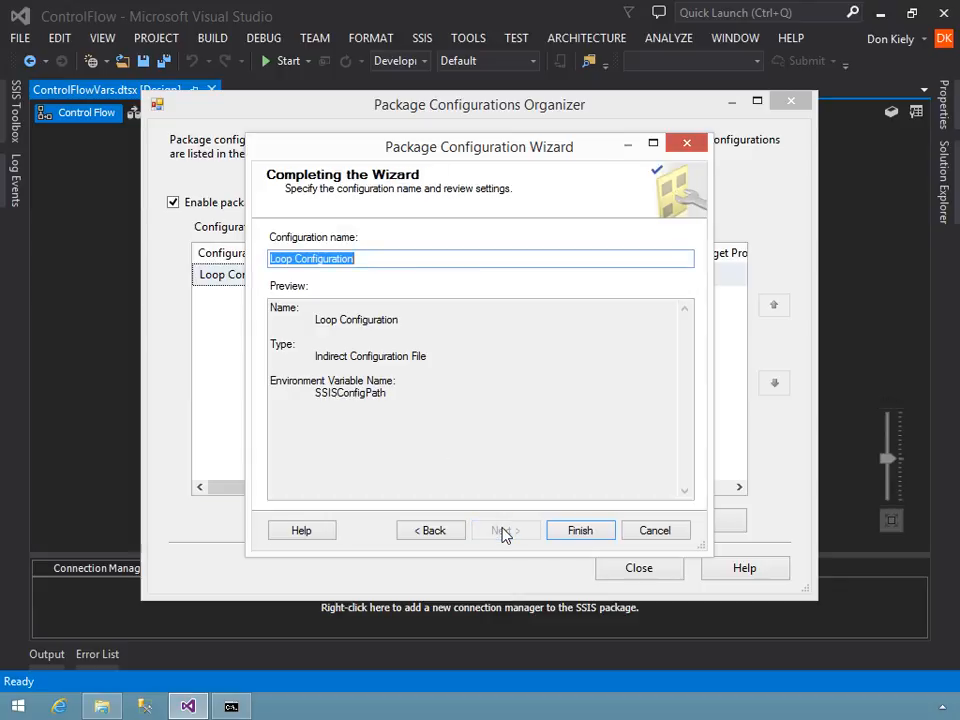
left_click(577, 530)
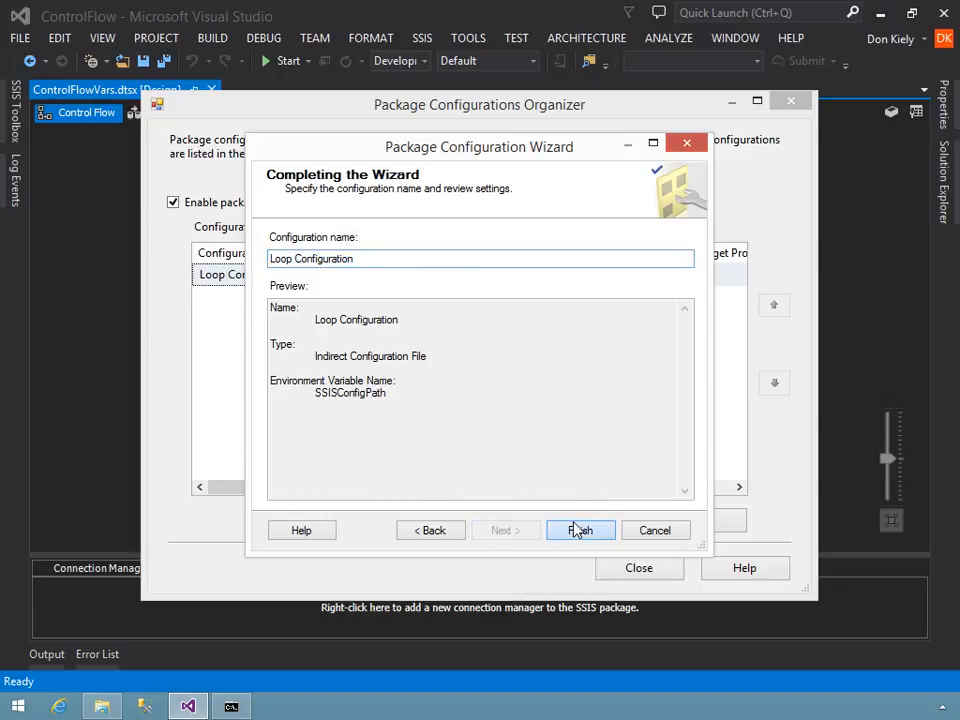
left_click(619, 570)
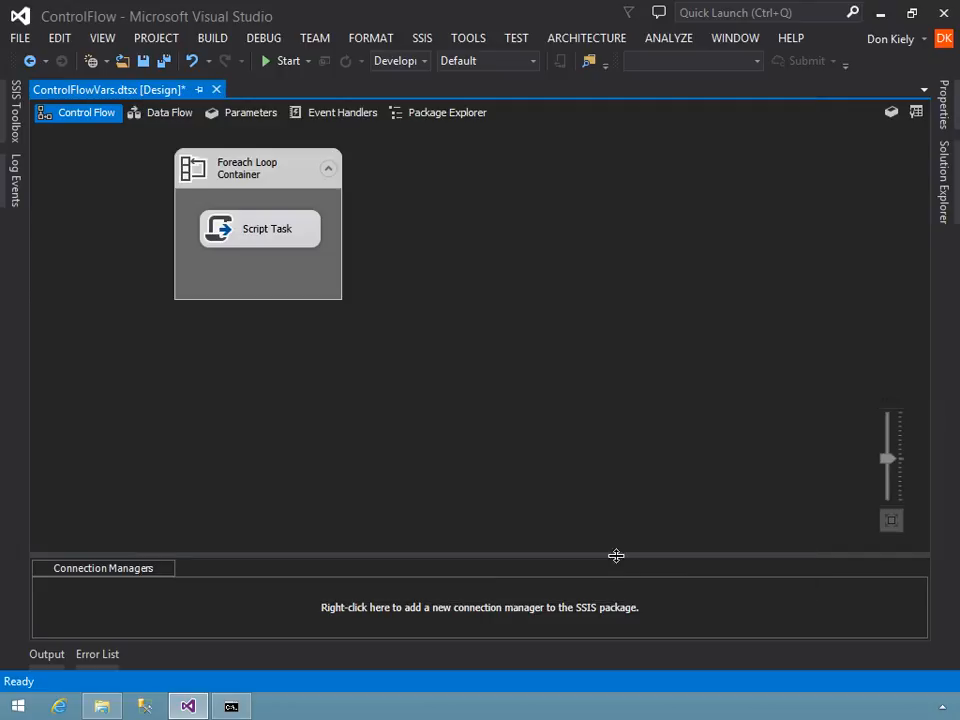